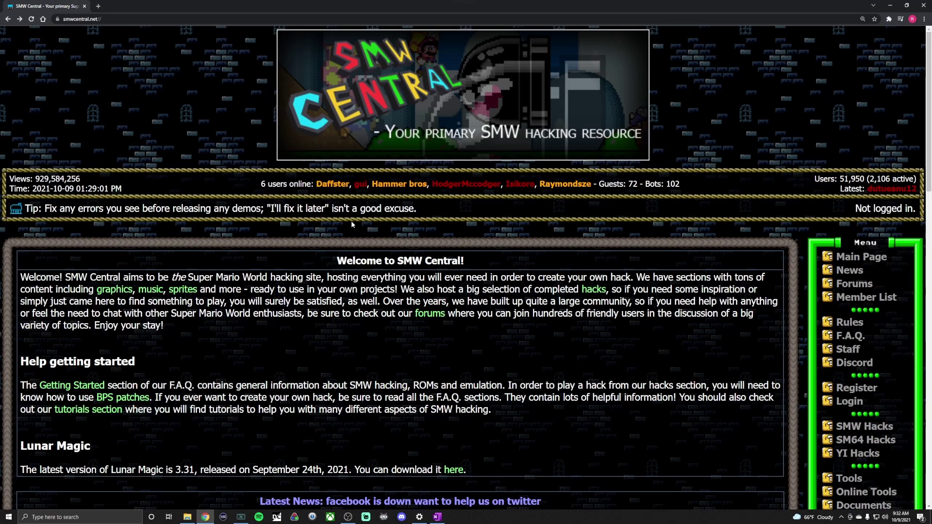
Open the Super Mario World hacks archive from SMW Central's menu.
click(144, 19)
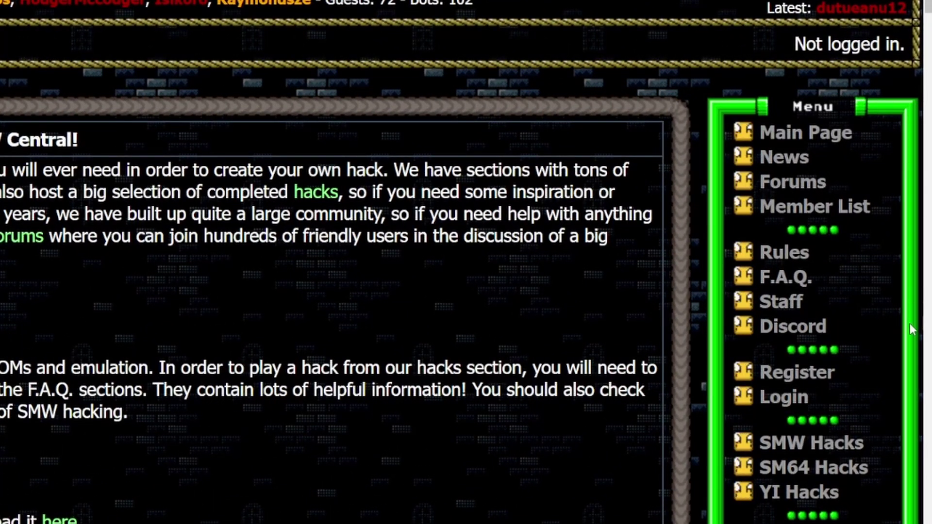
click(843, 443)
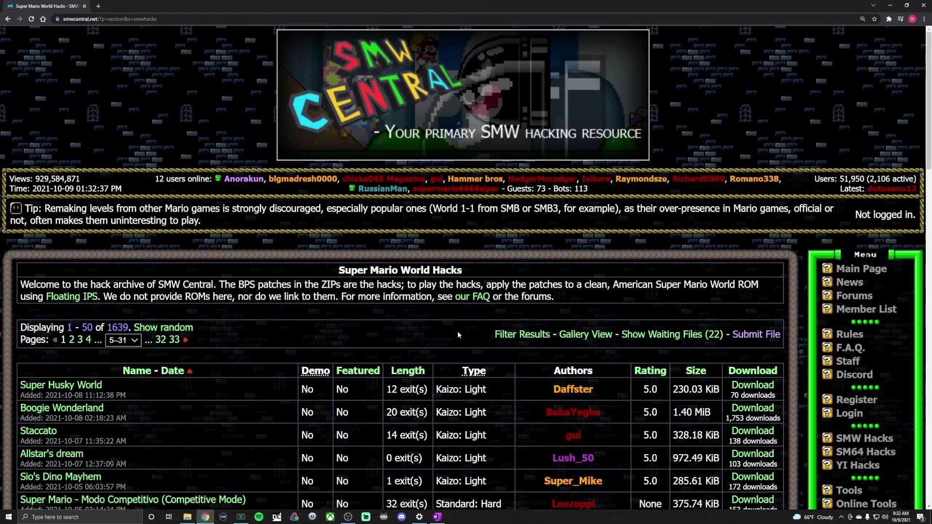
scroll(209, 369, down, 5)
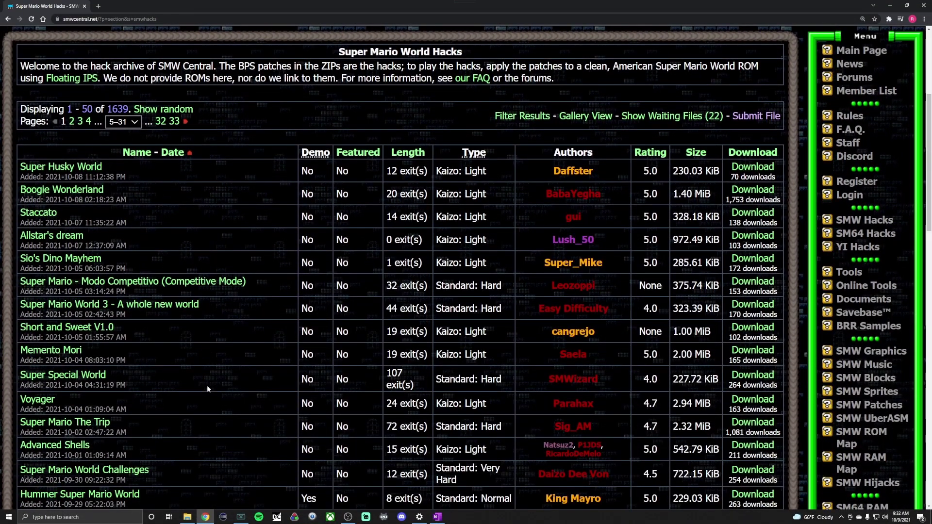
scroll(238, 371, up, 3)
scroll(238, 371, up, 2)
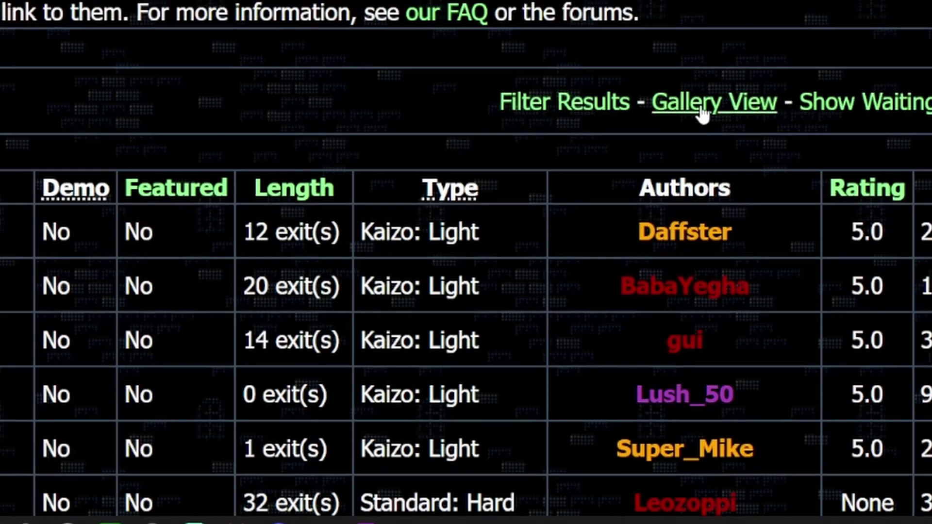
Preview the hacks in Gallery View, then switch back to List View.
click(711, 93)
scroll(465, 358, down, 3)
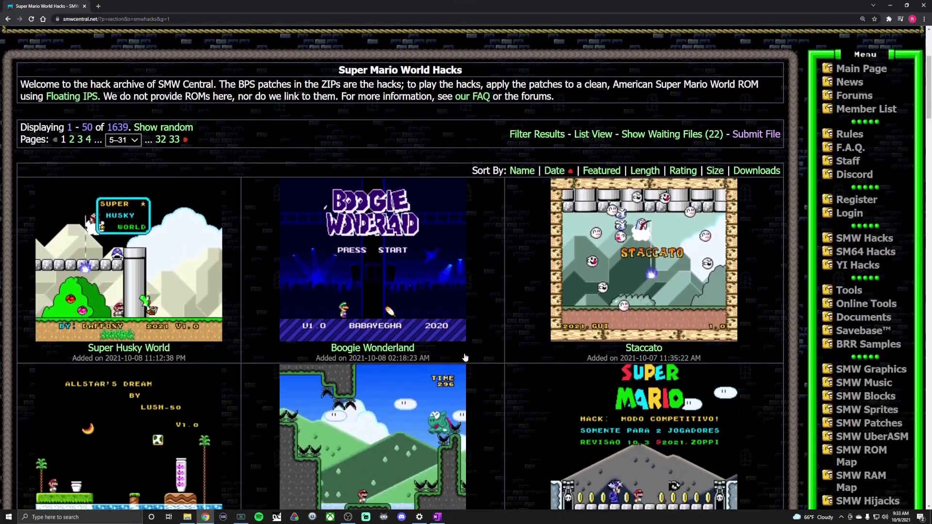
scroll(465, 358, down, 5)
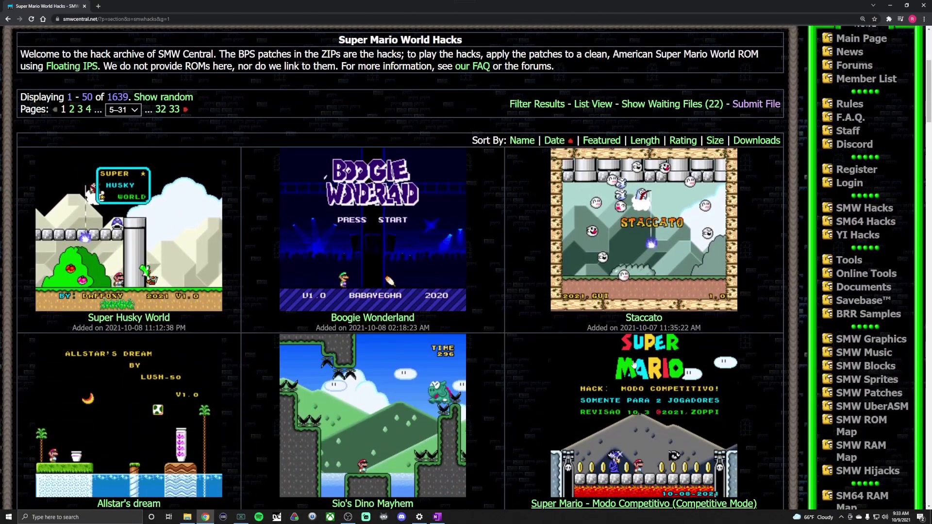
scroll(564, 414, up, 5)
scroll(564, 414, up, 3)
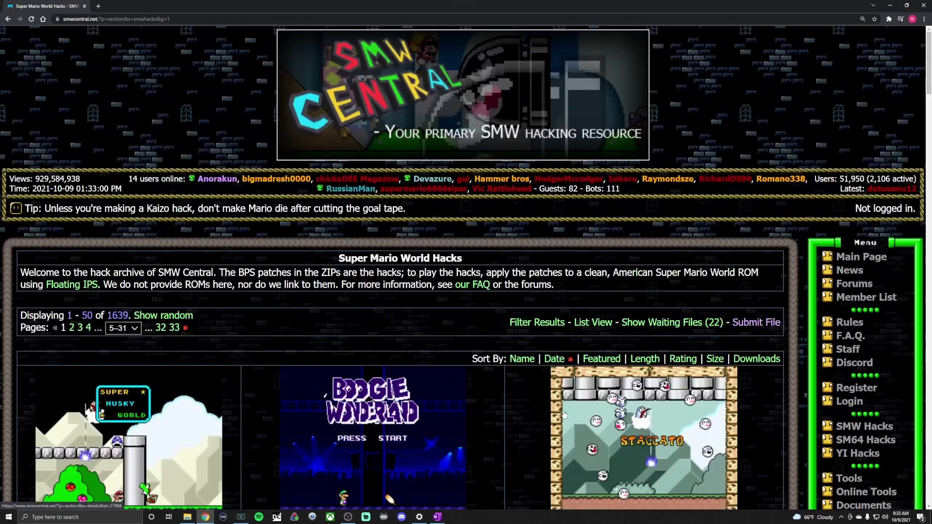
click(593, 332)
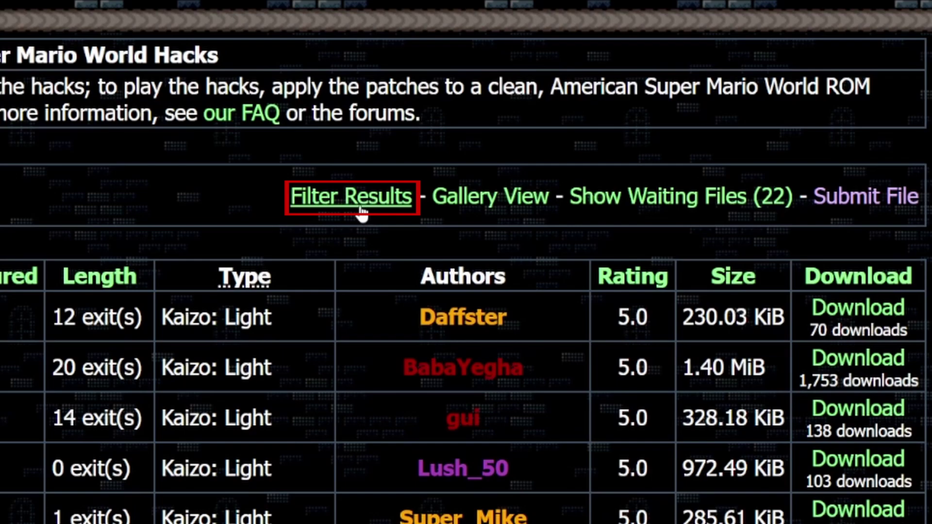
Filter the hacks list by the name 'quickie' to show the three Quickie World hacks.
click(359, 211)
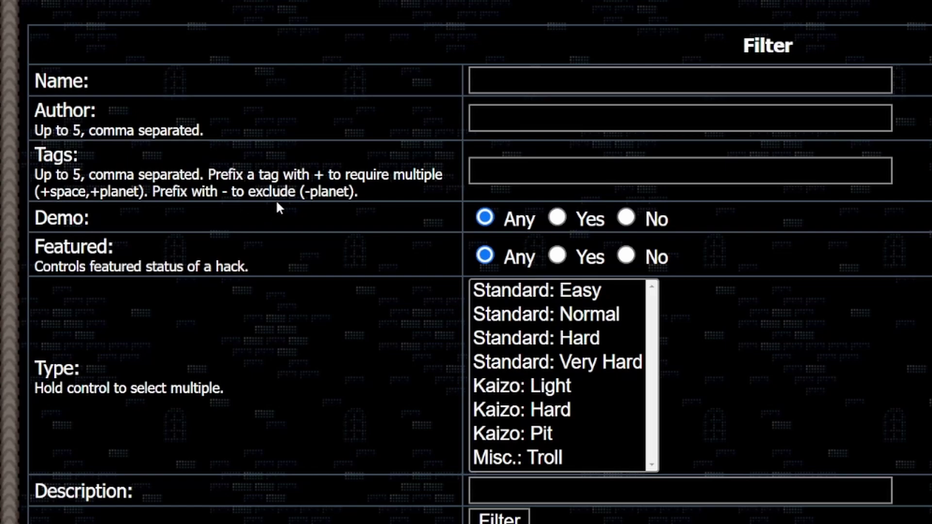
click(597, 80)
text(quickie)
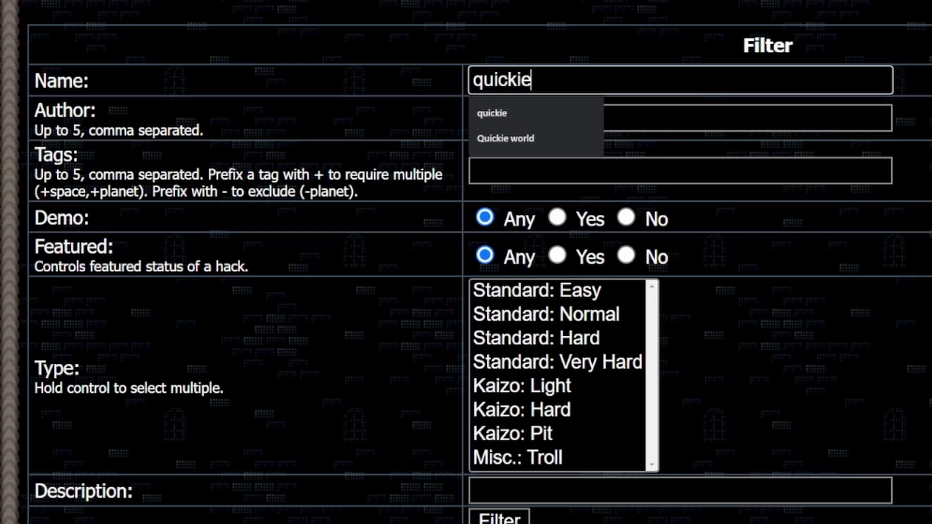
key(Return)
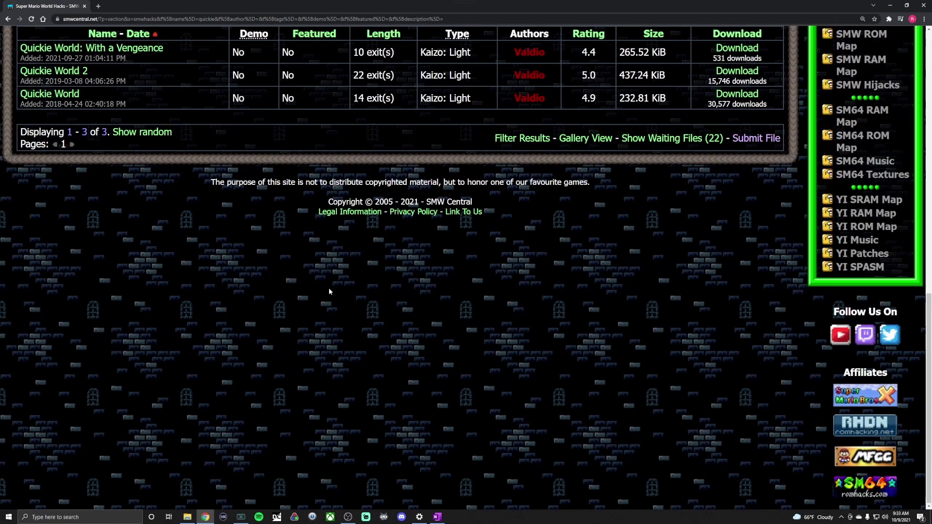
scroll(338, 289, up, 2)
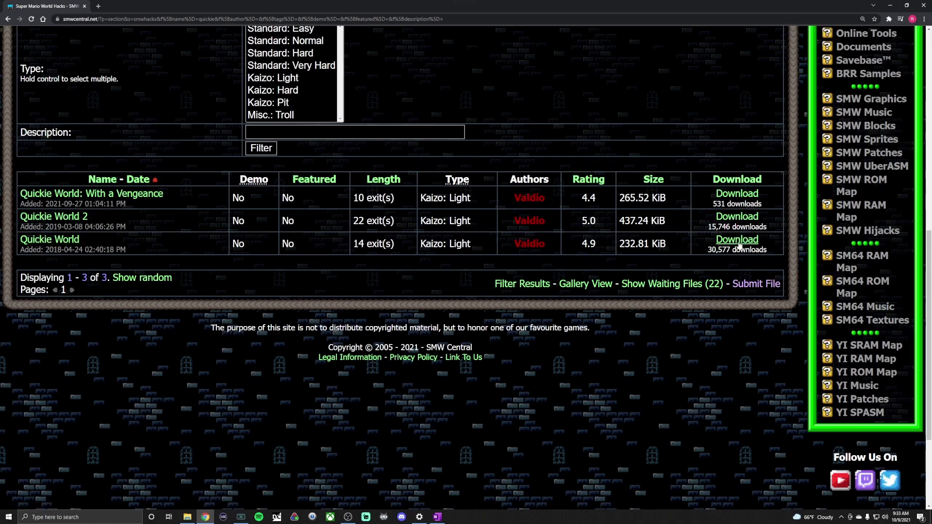
Open the Quickie World page and download its 232.81 KiB QuickieWorld1.12 zip.
click(66, 243)
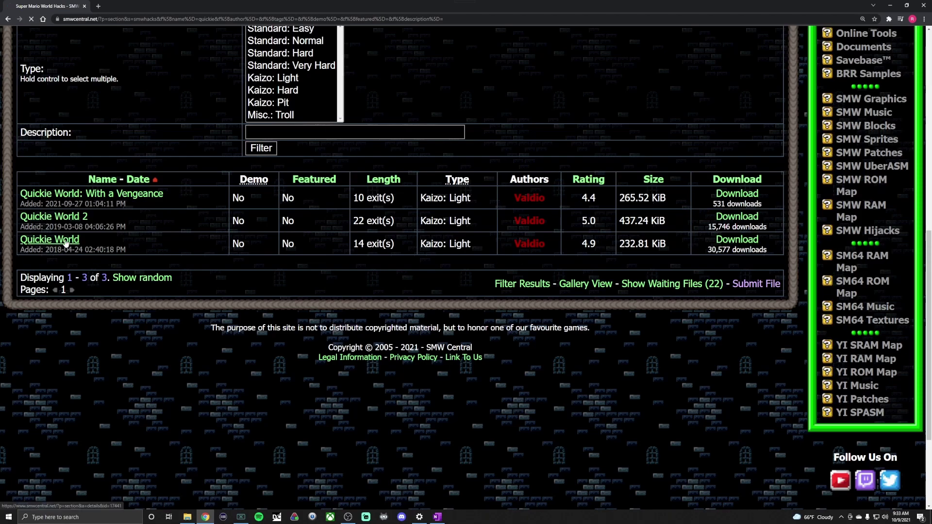
scroll(402, 340, down, 1)
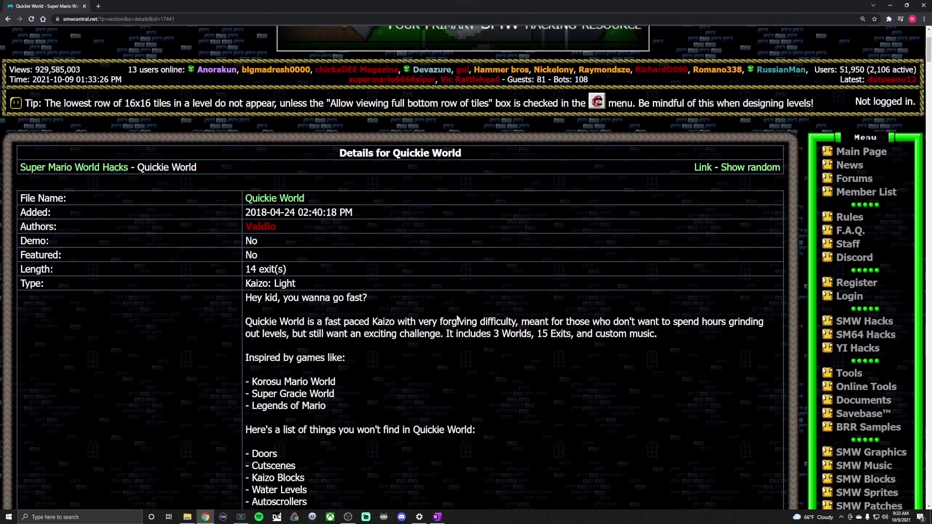
scroll(479, 345, down, 8)
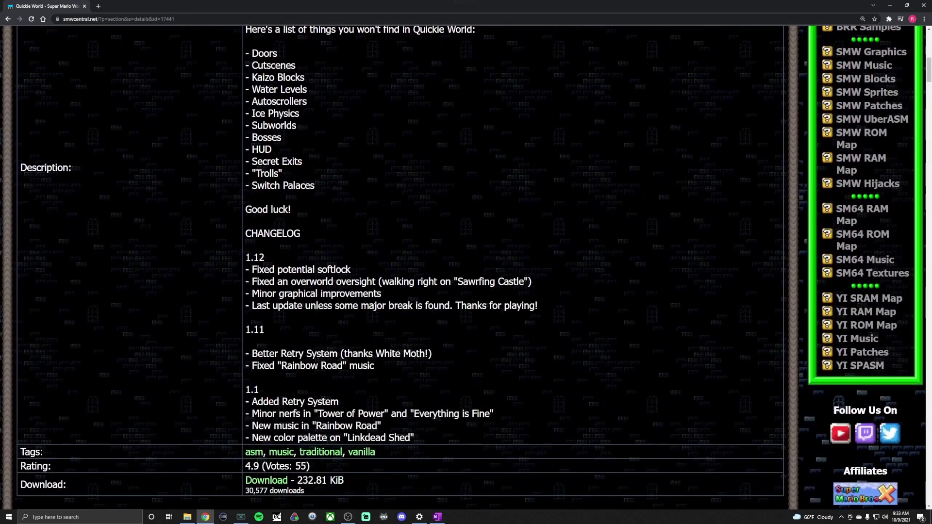
scroll(171, 421, down, 1)
click(263, 445)
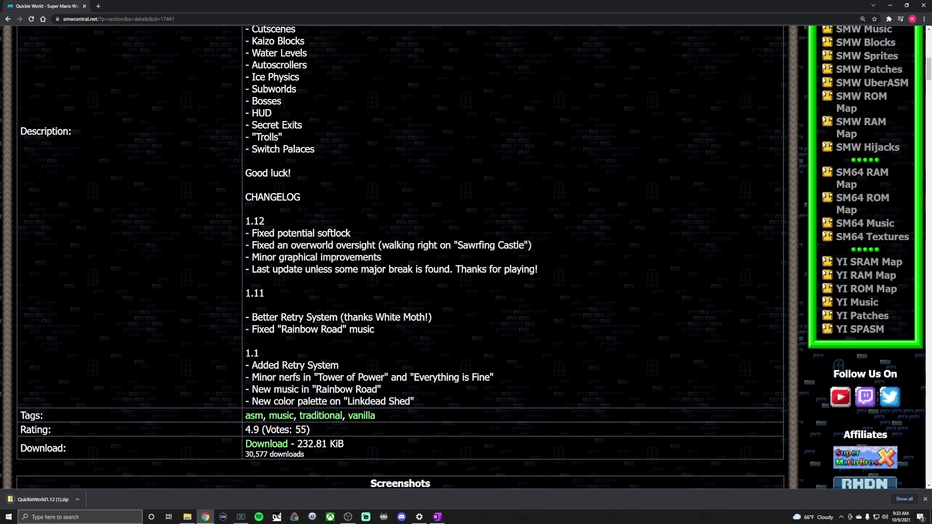
click(83, 499)
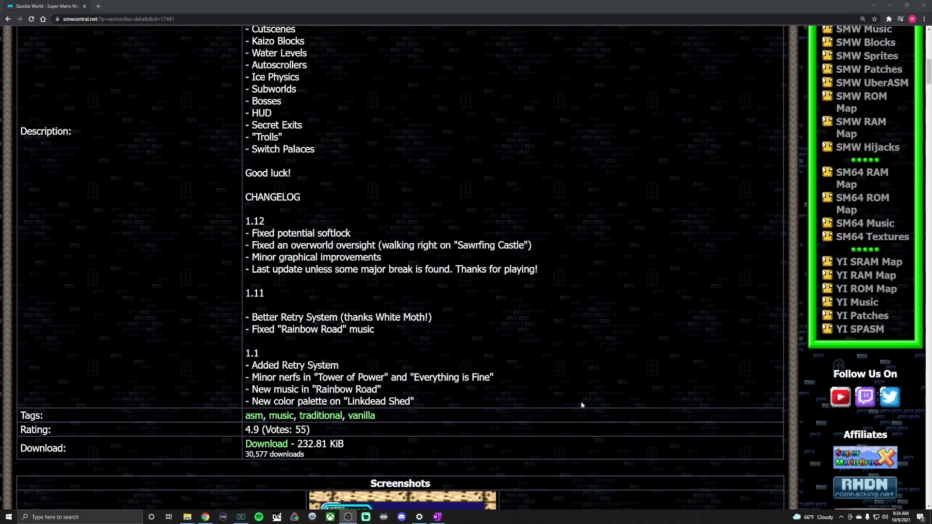
scroll(636, 430, up, 15)
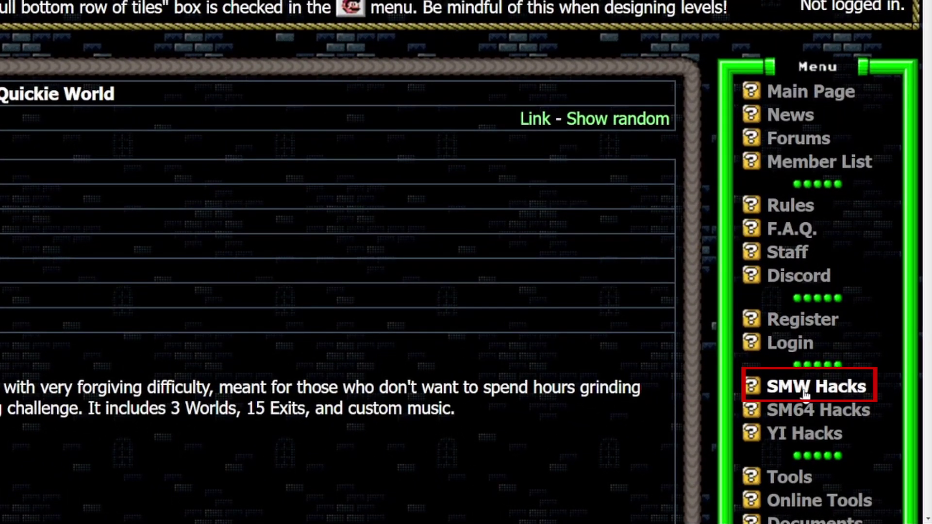
Open the Floating IPS (Flips) v1.31 tool page and download its floating.zip.
click(805, 391)
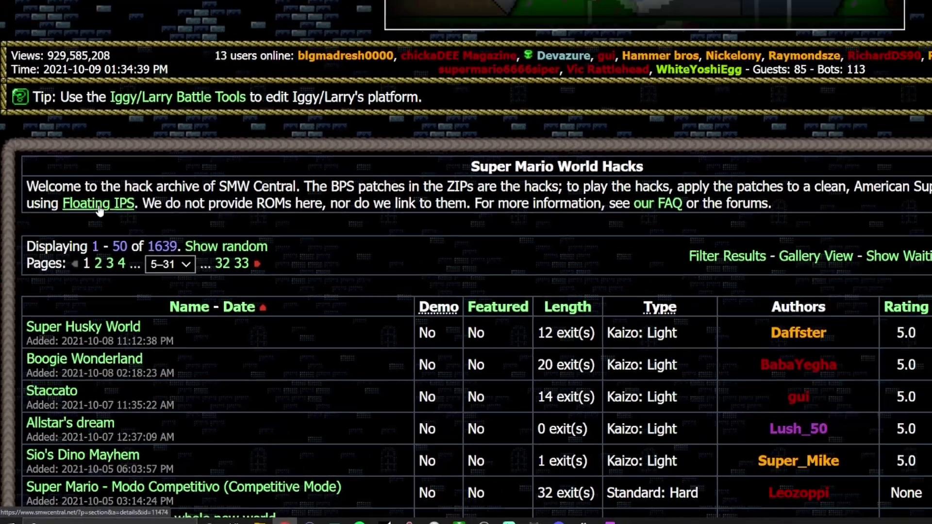
click(123, 141)
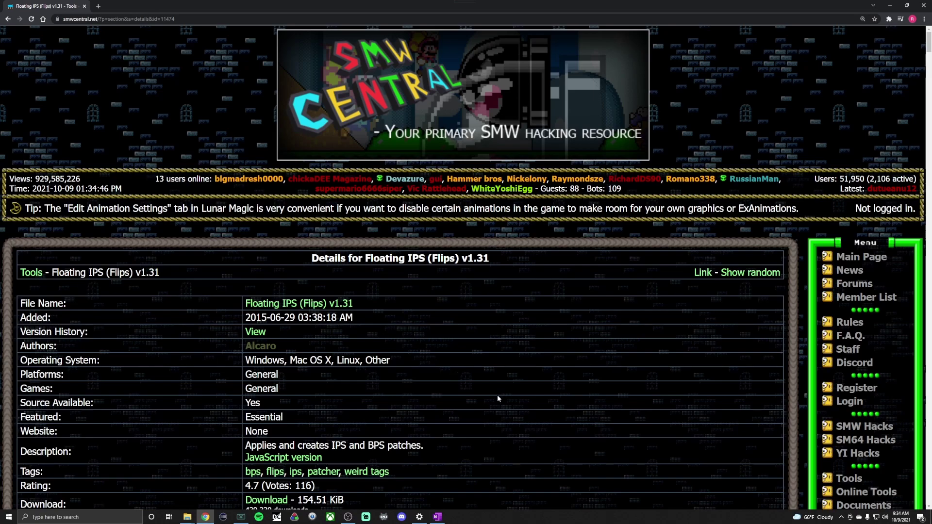
scroll(365, 338, down, 2)
click(282, 394)
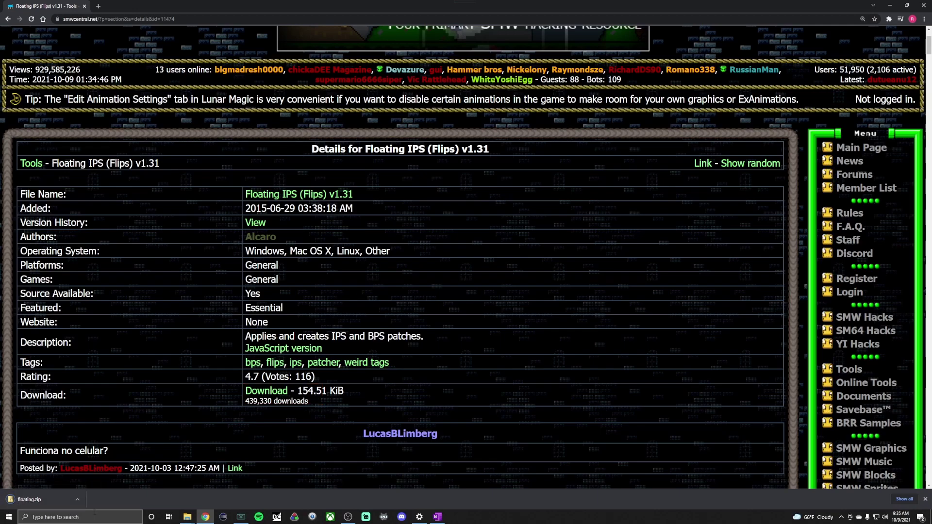
click(925, 499)
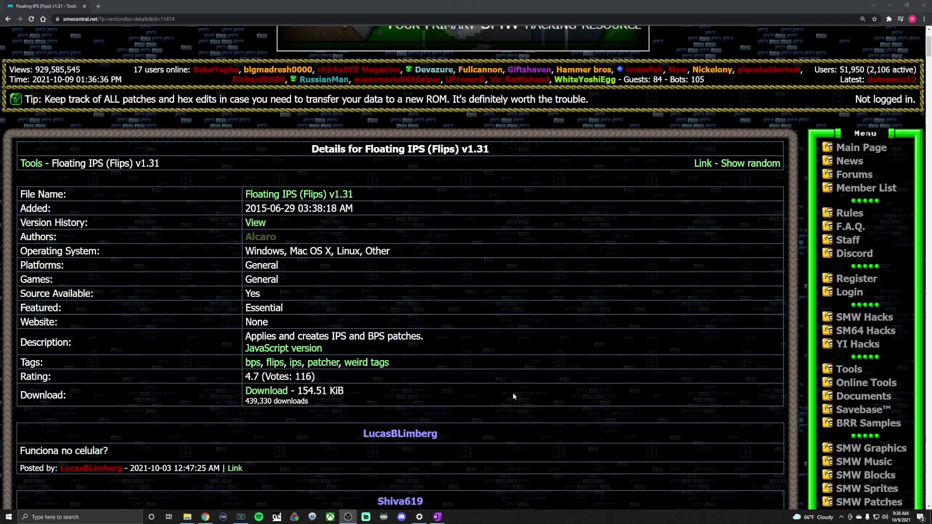
scroll(518, 394, up, 1)
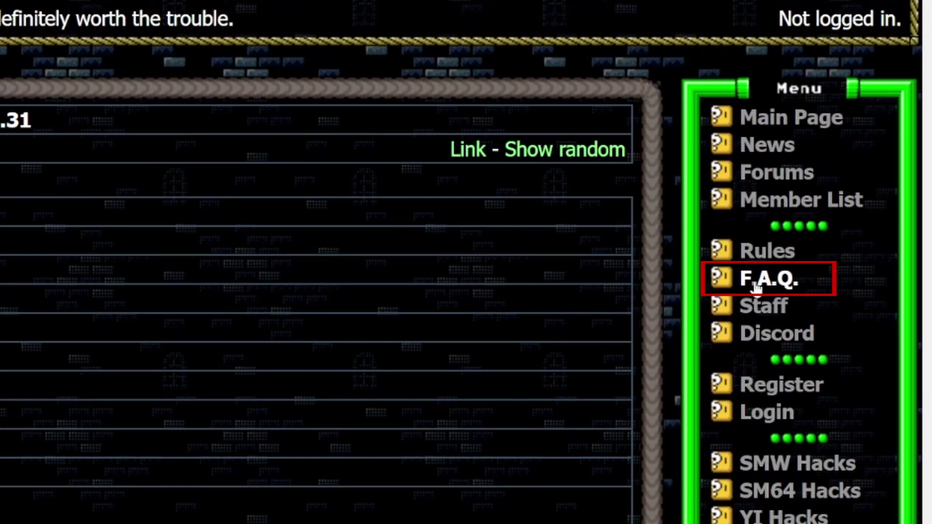
Follow the FAQ's Getting Started > Emulators and ROMs answer to the Snes9x downloads page.
click(757, 288)
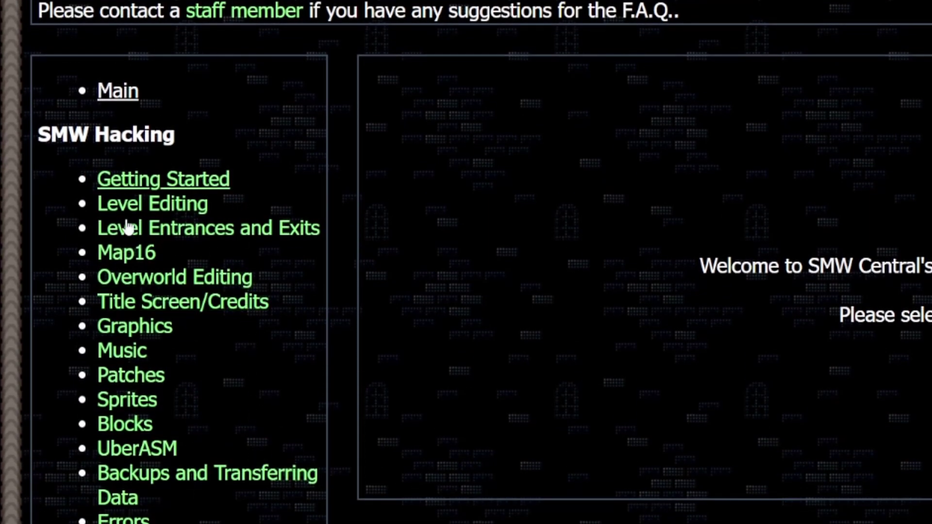
click(144, 183)
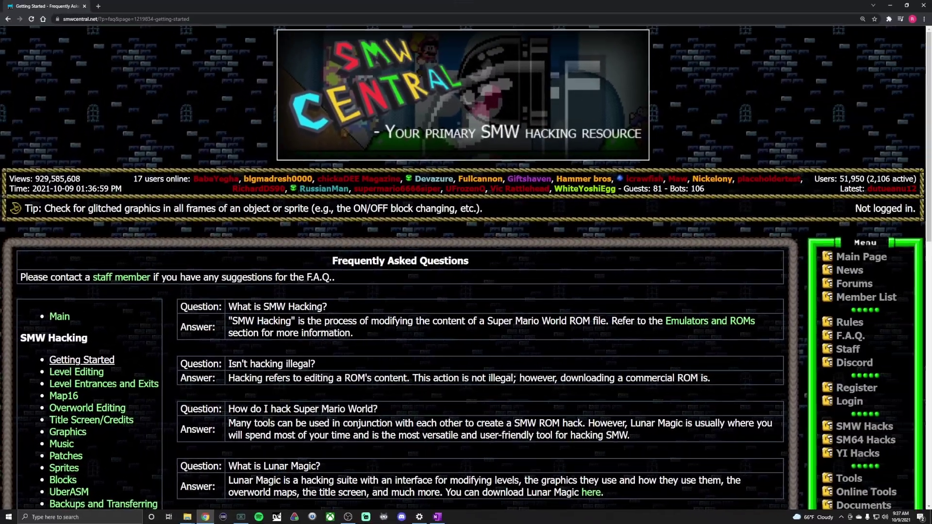
scroll(437, 366, down, 3)
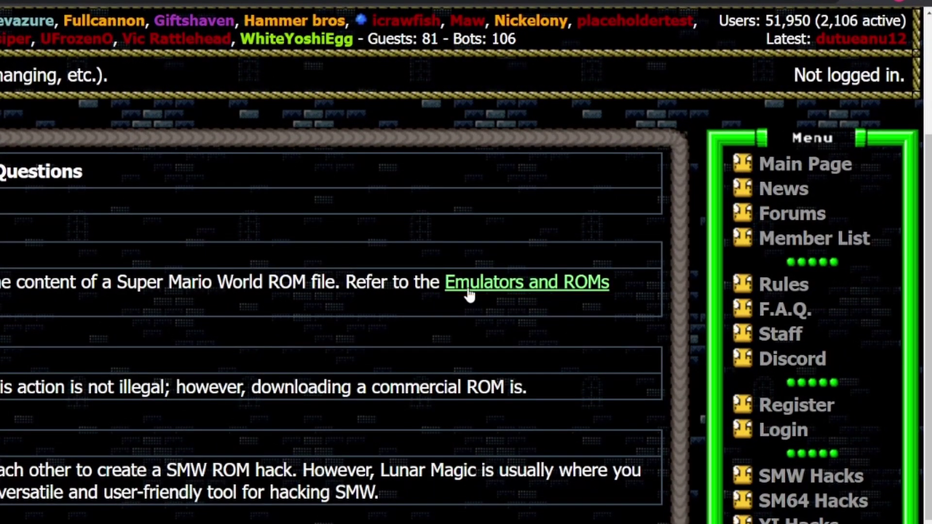
click(469, 291)
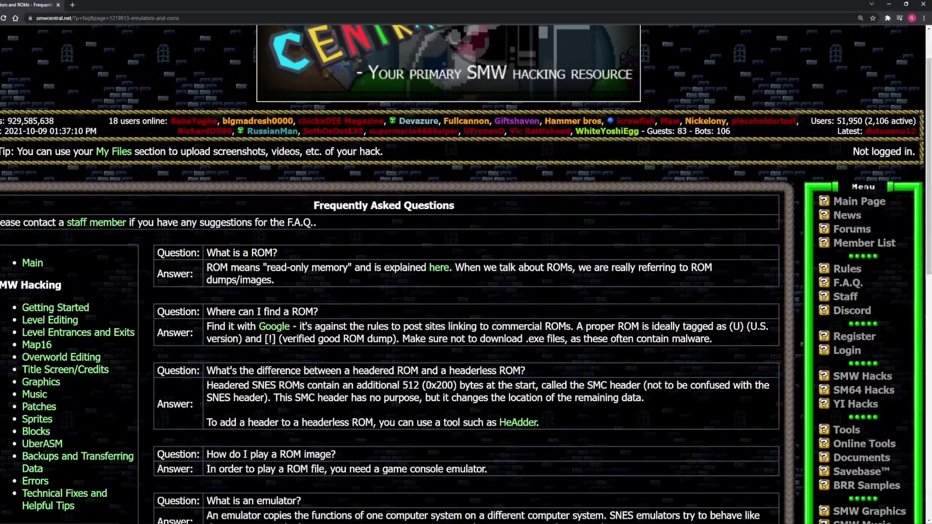
scroll(482, 291, down, 3)
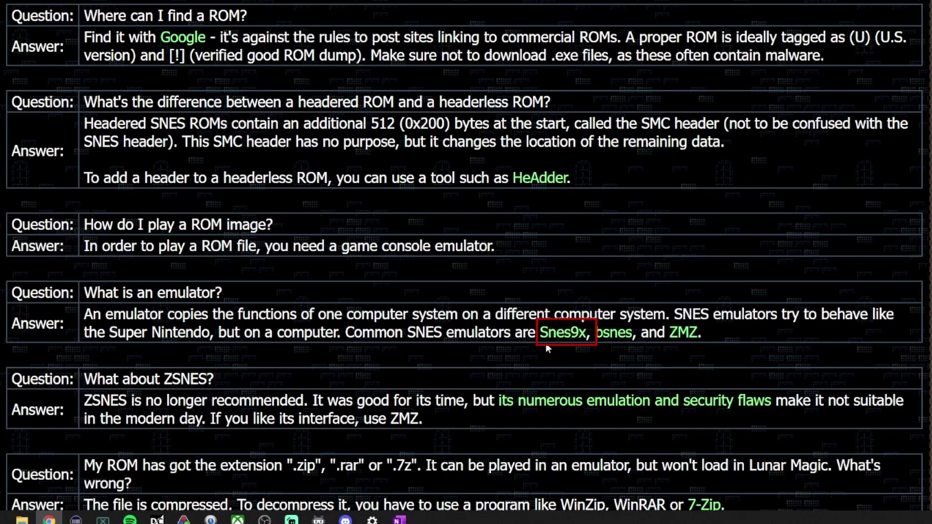
click(561, 334)
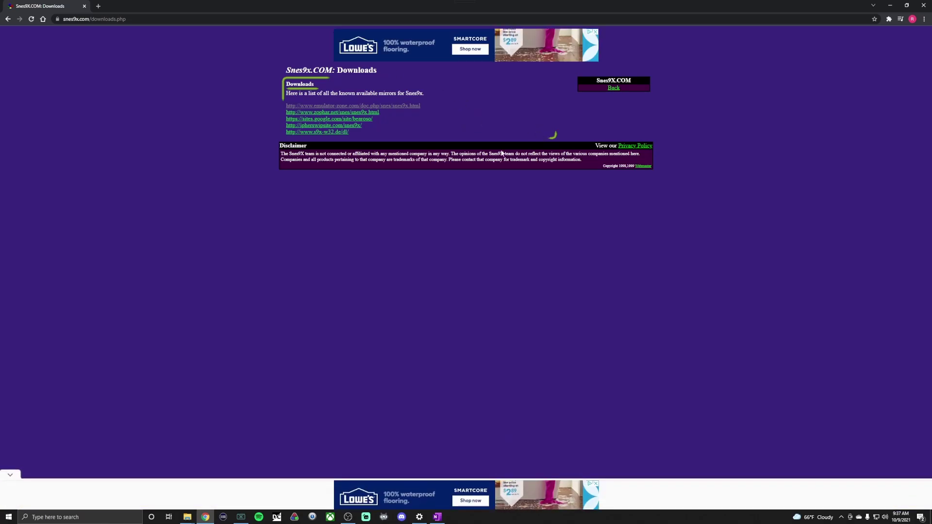
Download Snes9x 1.60 for 64-bit Windows from the Emulator Zone mirror, then go back.
scroll(475, 120, up, 5)
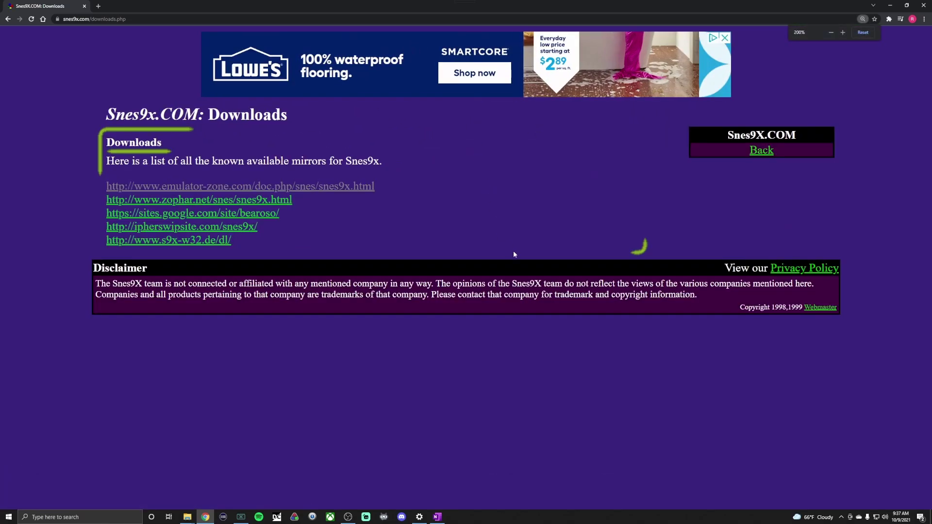
click(302, 189)
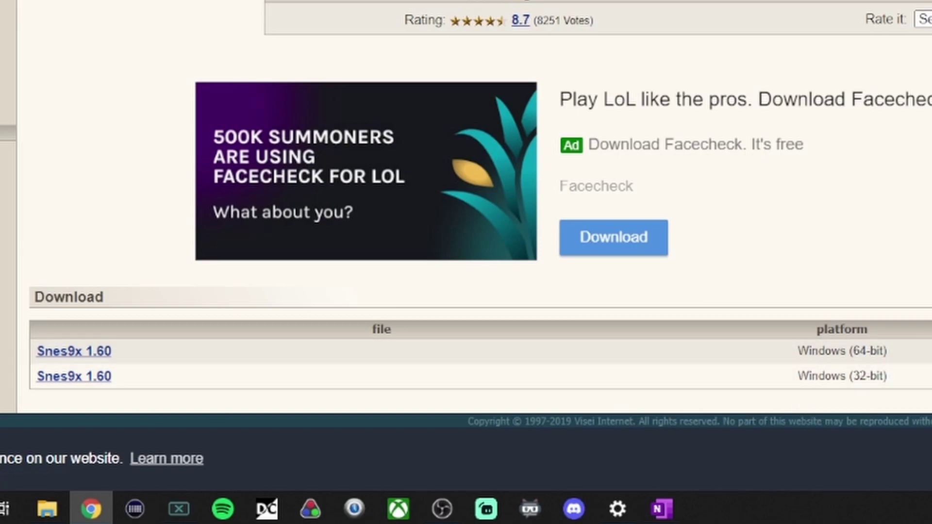
click(83, 356)
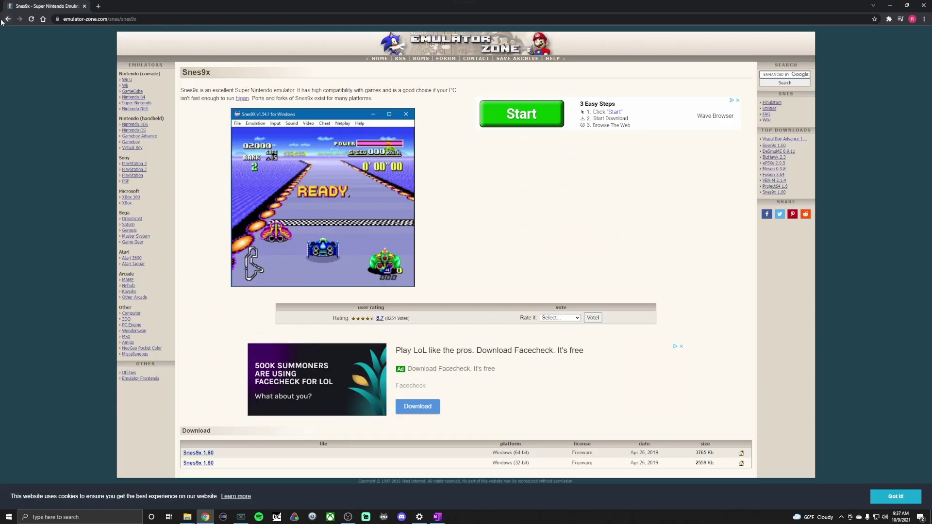
click(6, 20)
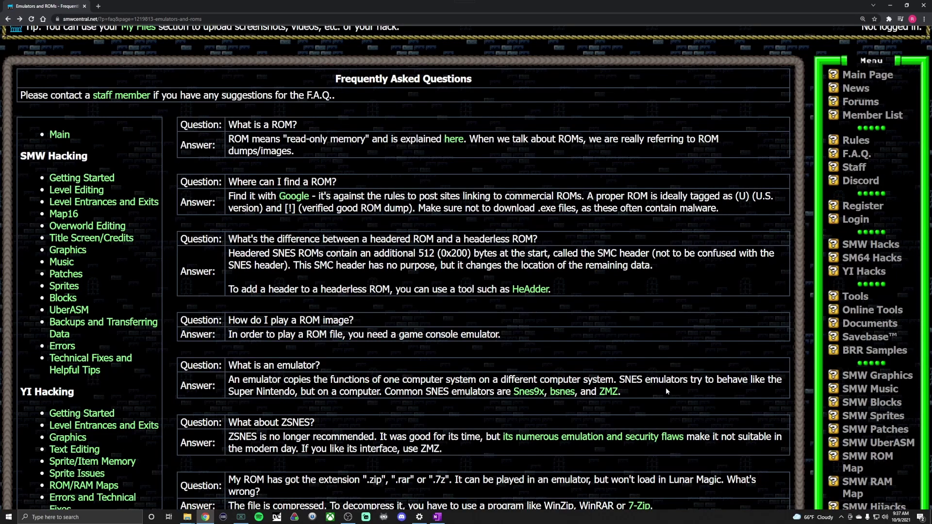
scroll(649, 357, down, 1)
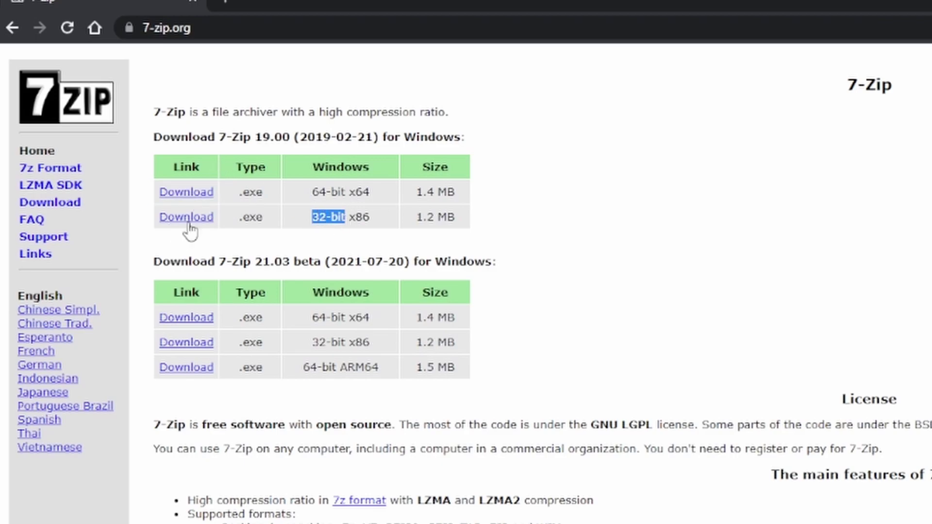
click(12, 27)
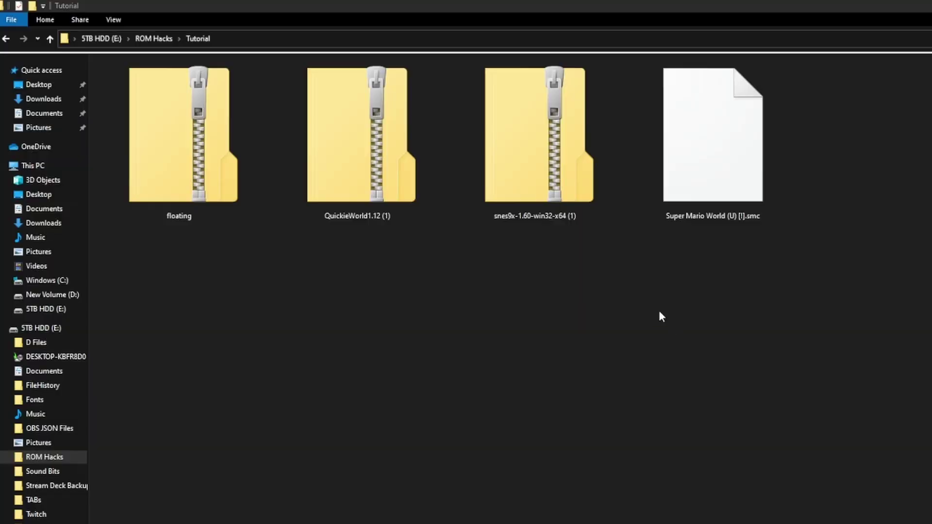
Extract the QuickieWorld1.12 and floating zips into their own folders.
right_click(401, 159)
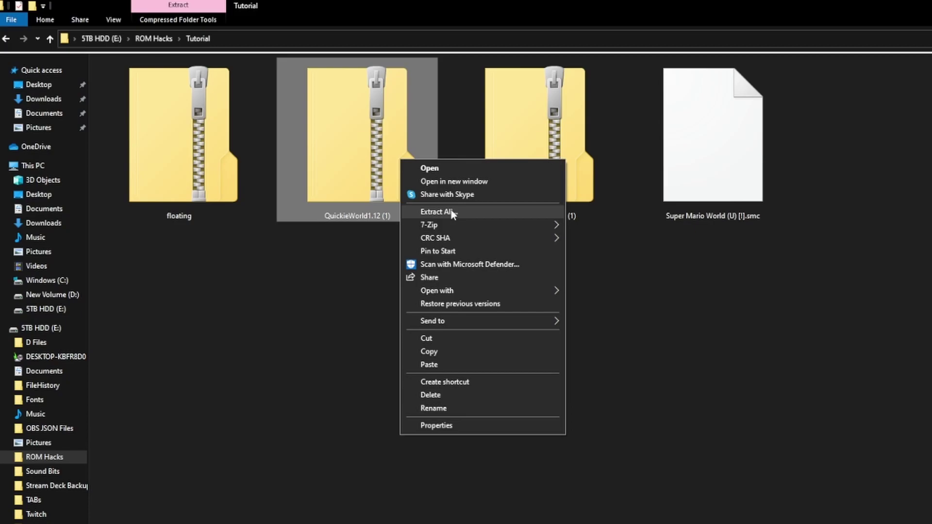
click(450, 212)
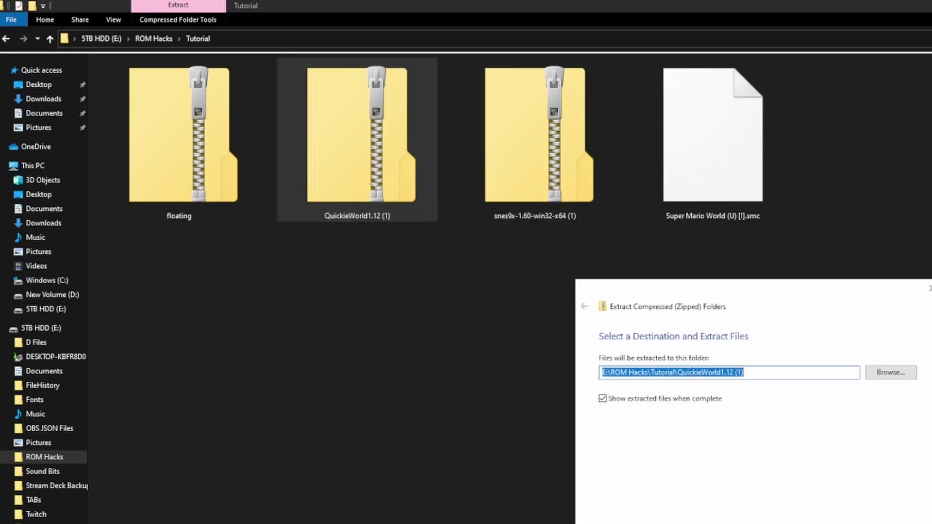
key(Return)
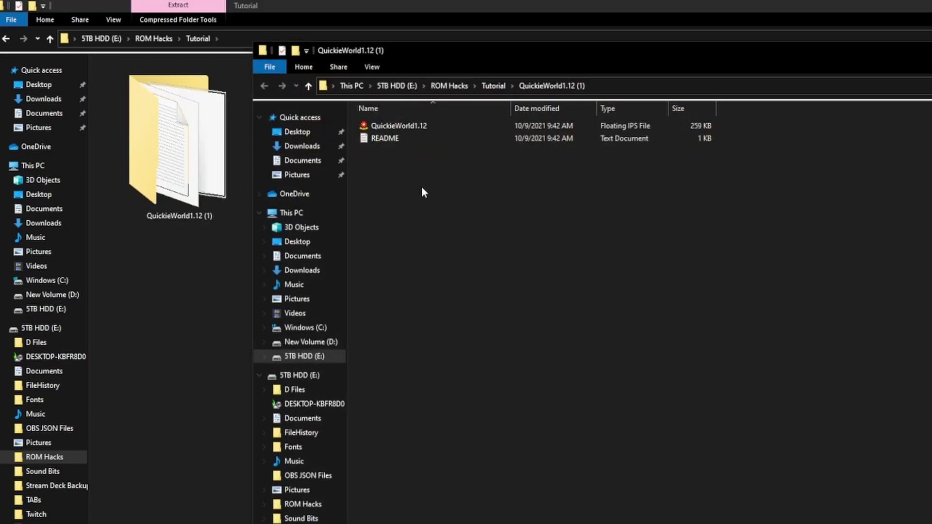
key(alt+F4)
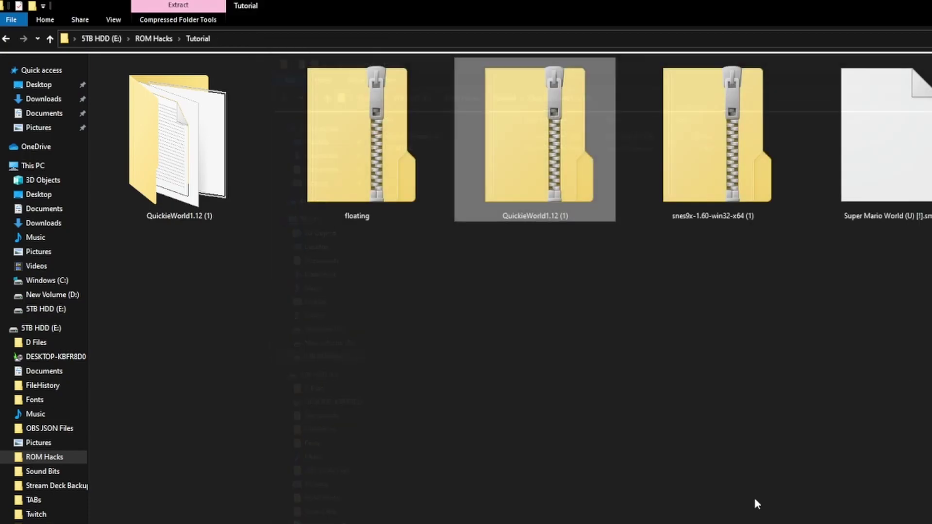
click(410, 161)
right_click(410, 161)
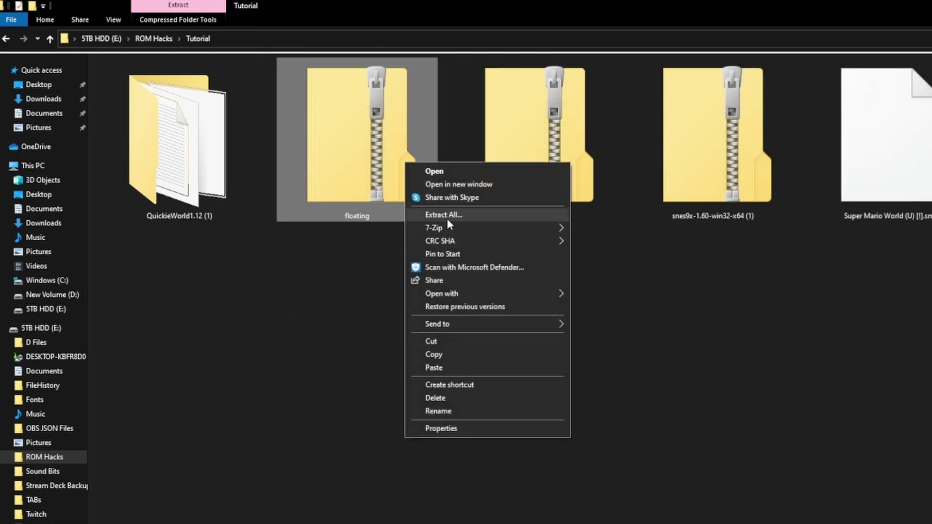
click(444, 214)
key(Return)
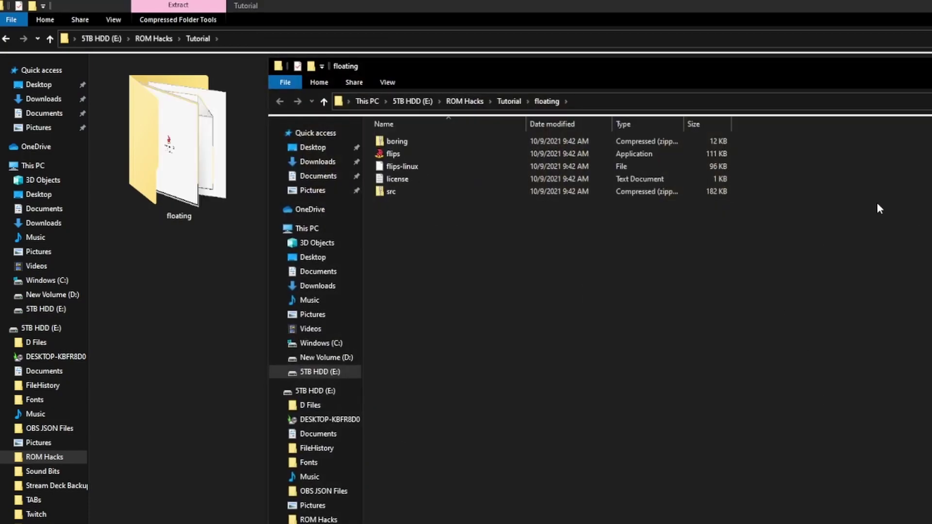
key(alt+F4)
Extract the Snes9x 1.60 zip into its own folder.
click(869, 146)
right_click(888, 174)
click(919, 226)
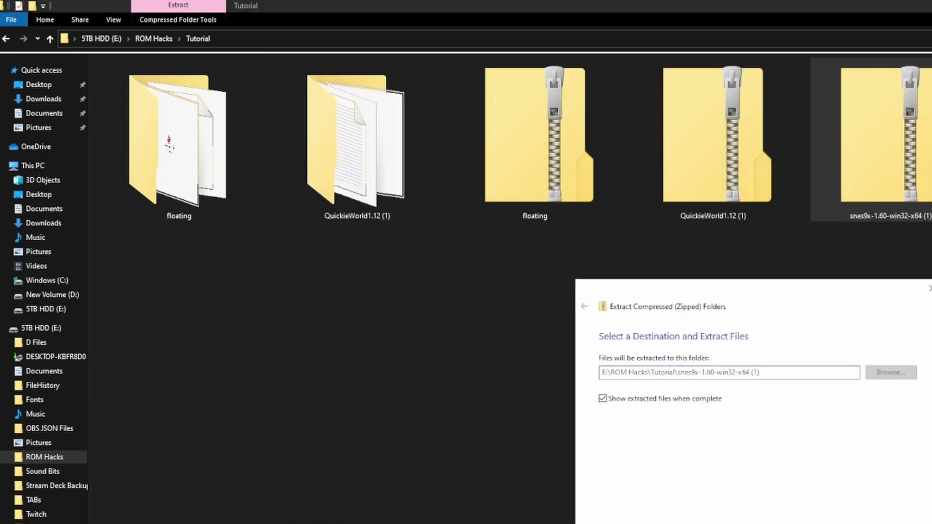
key(Return)
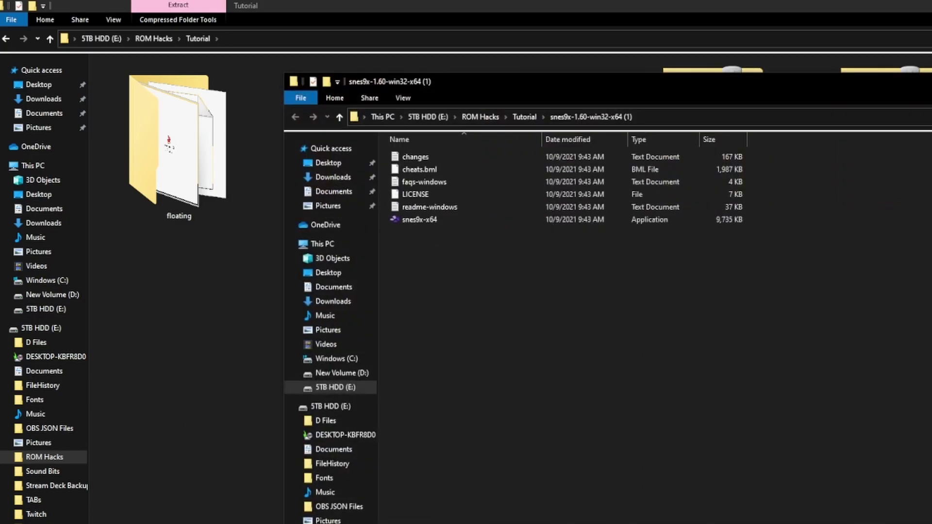
key(alt+F4)
Delete the three original zip archives.
click(453, 108)
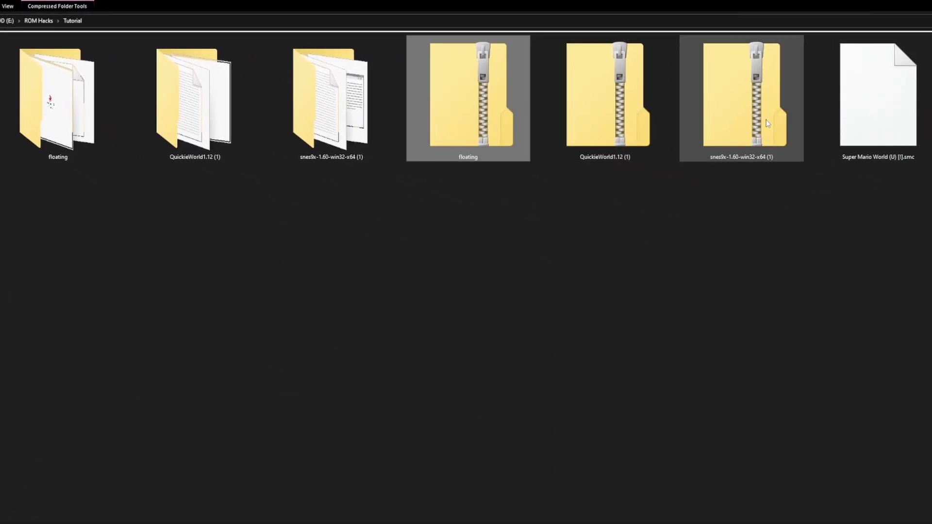
shift+click(767, 120)
key(Delete)
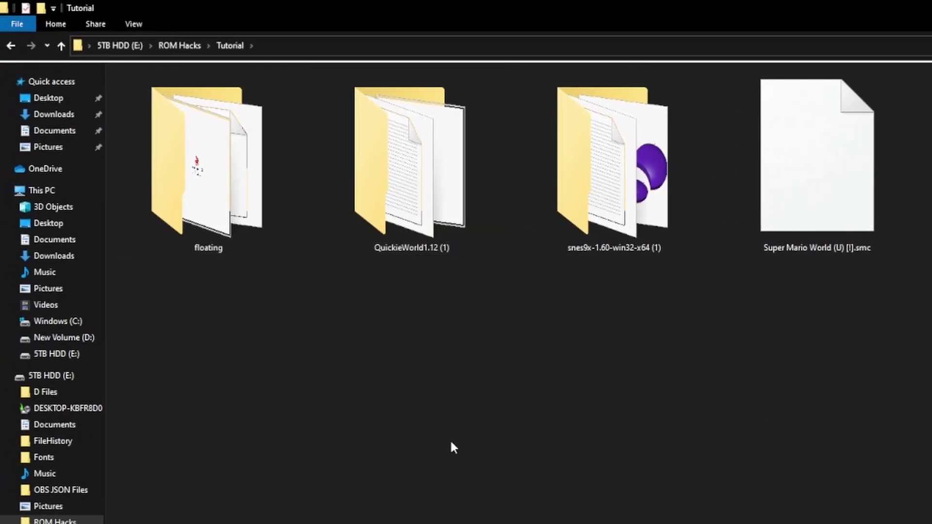
Launch Flips from the floating folder and choose the QuickieWorld1.12 patch file.
double_click(206, 164)
double_click(417, 149)
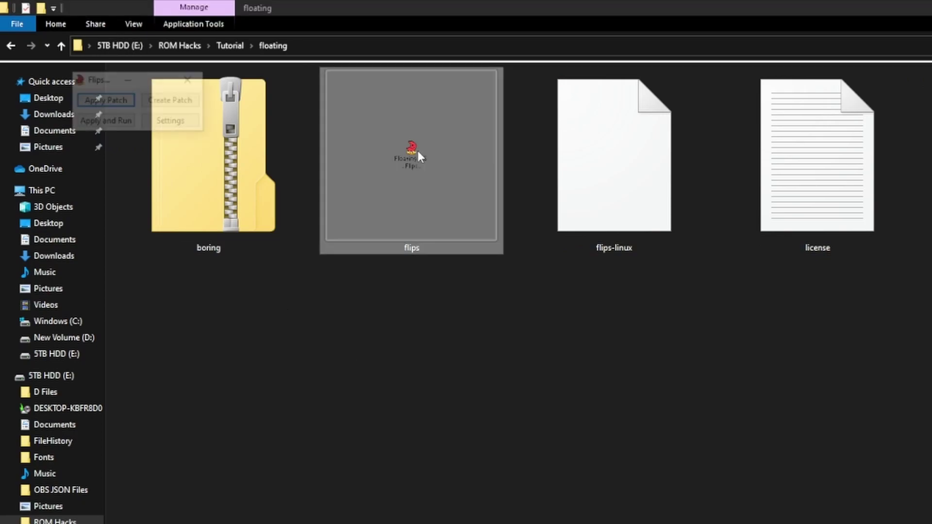
drag(97, 86, 677, 344)
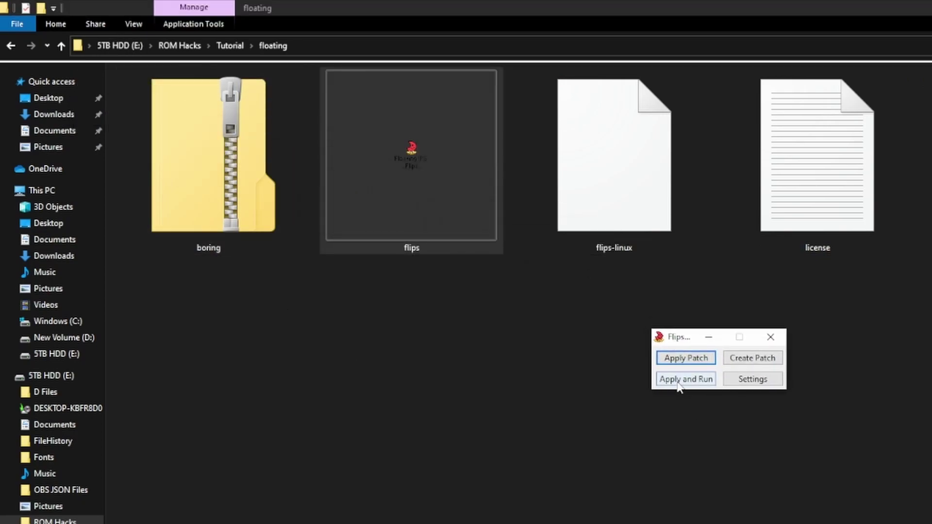
click(686, 360)
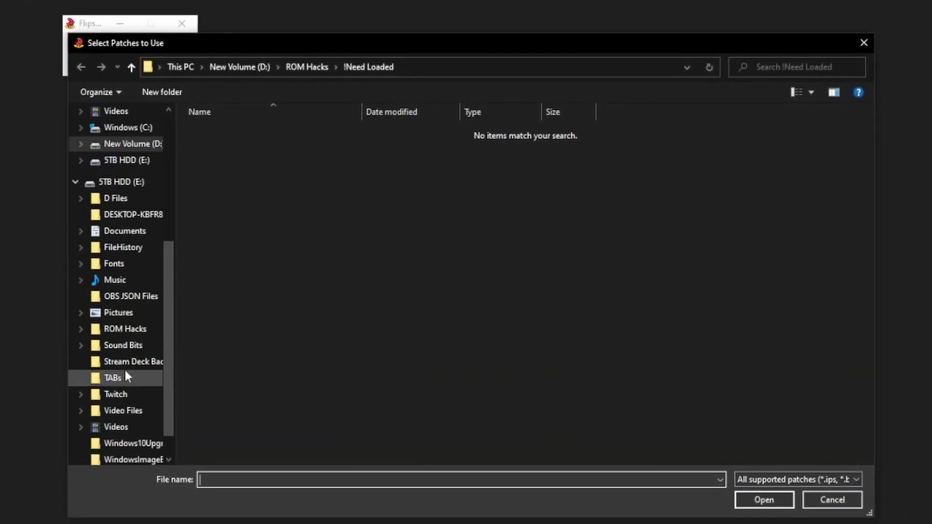
click(124, 329)
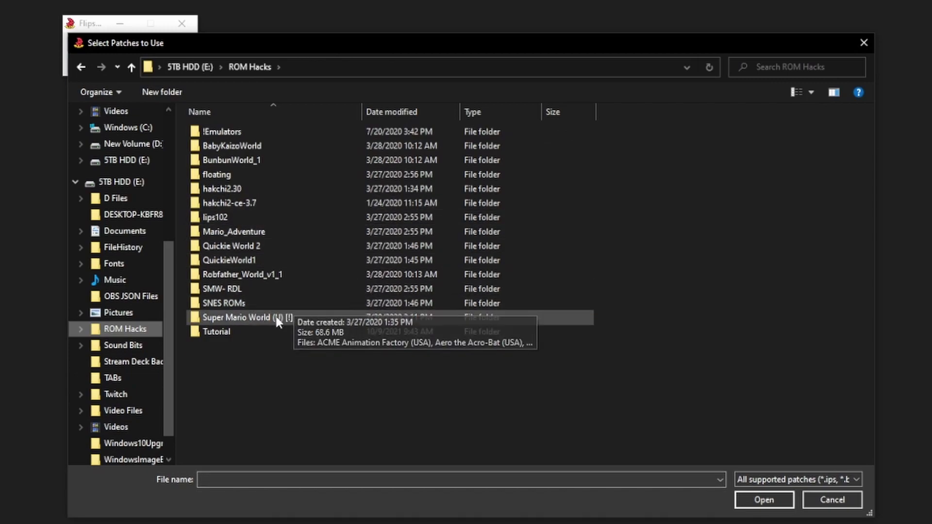
double_click(256, 330)
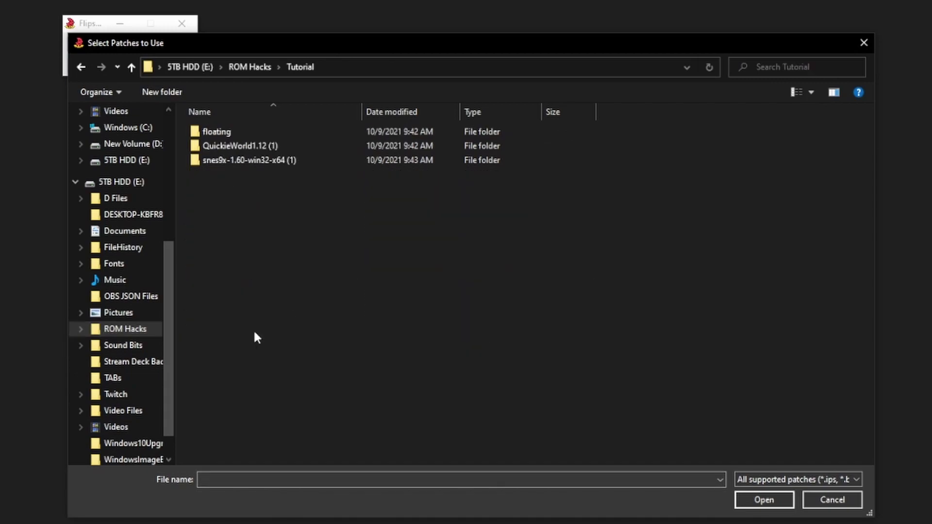
double_click(242, 147)
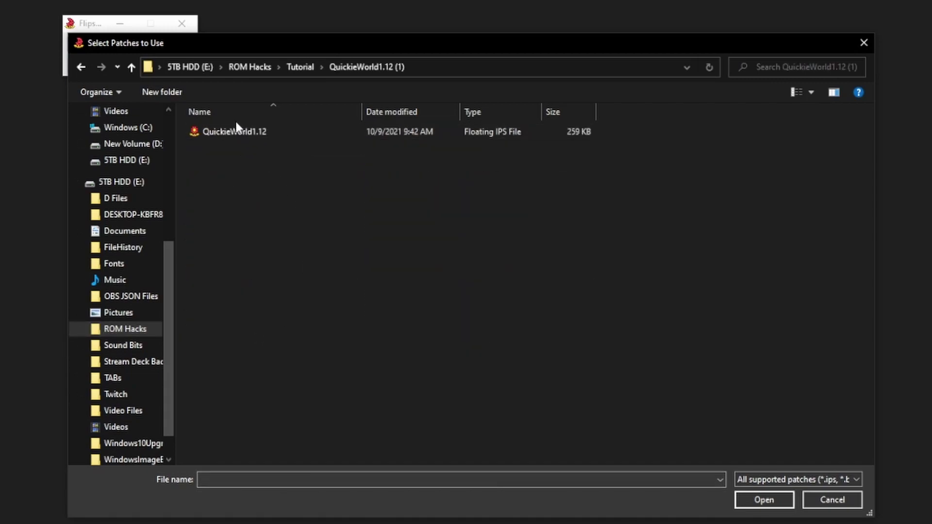
ctrl+scroll(249, 185, up, 5)
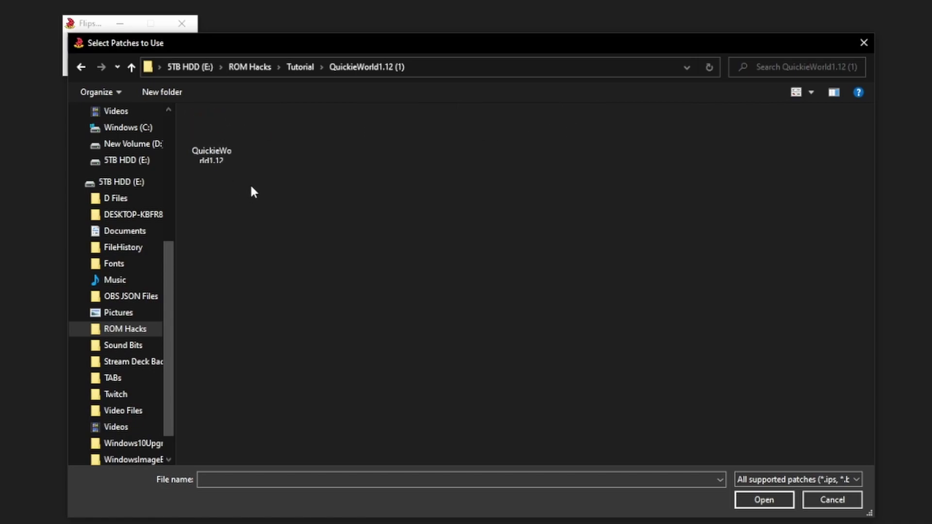
double_click(262, 182)
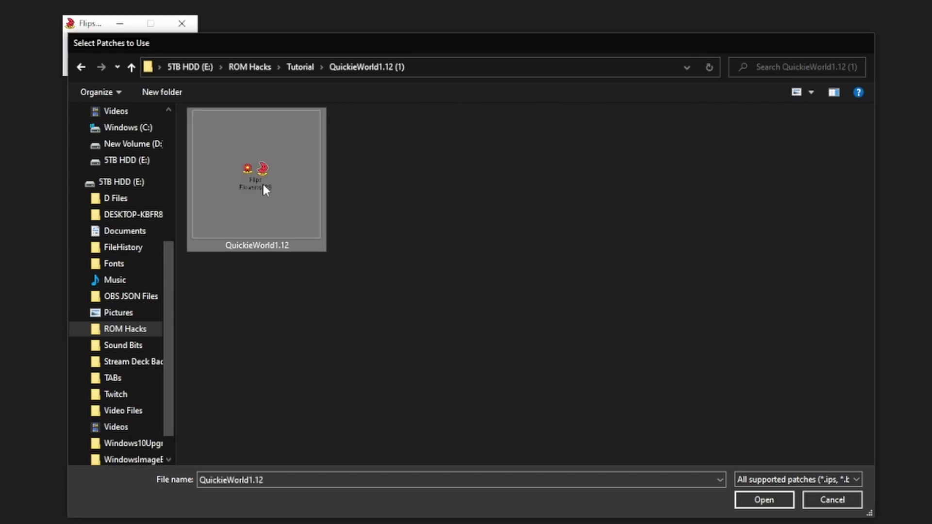
Patch Super Mario World (U) [!].smc, saving the result as QuickieWorld1.12.smc.
click(301, 68)
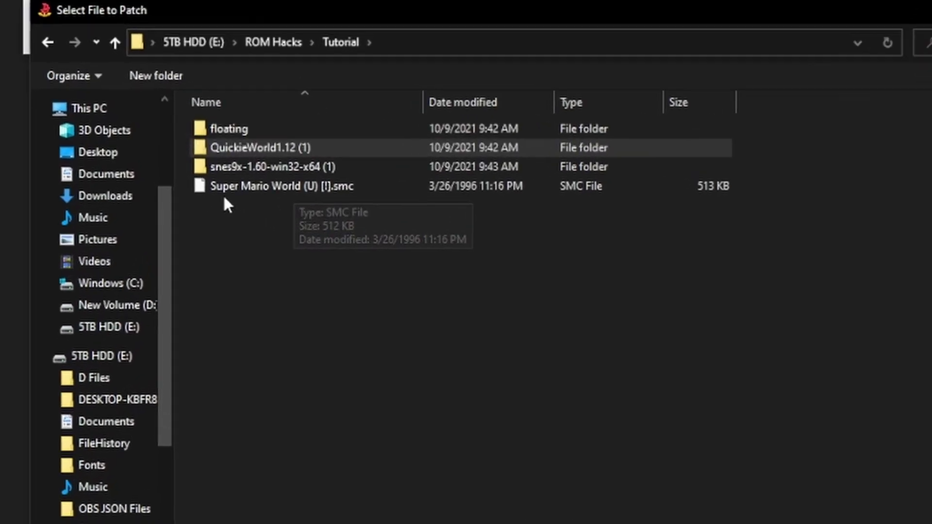
click(277, 191)
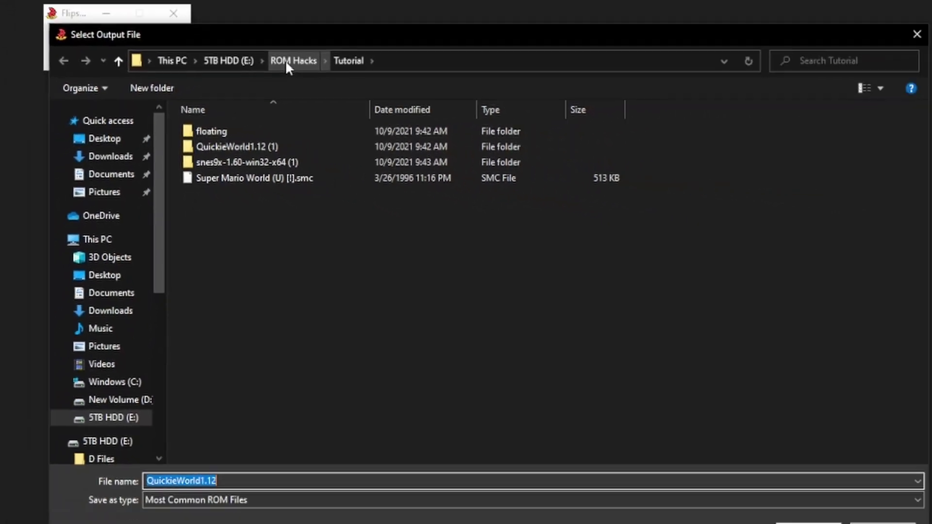
click(763, 507)
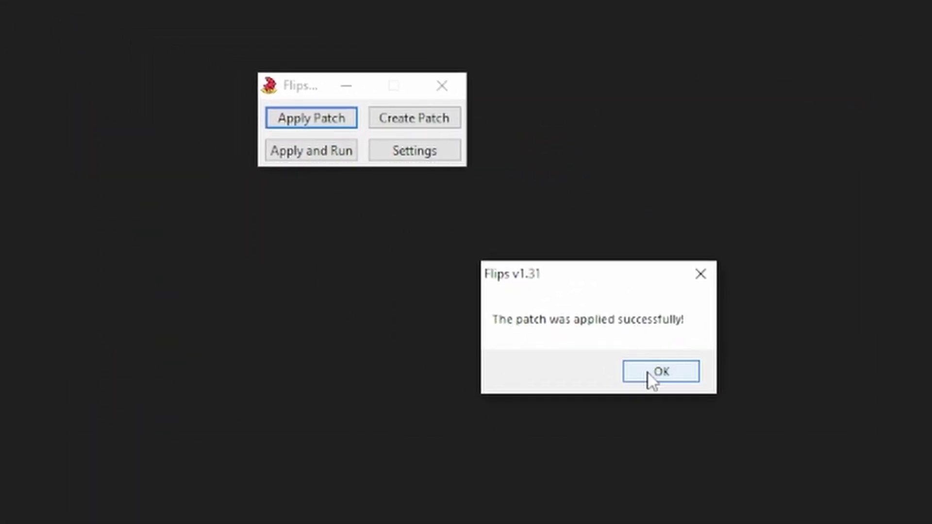
click(649, 374)
click(152, 31)
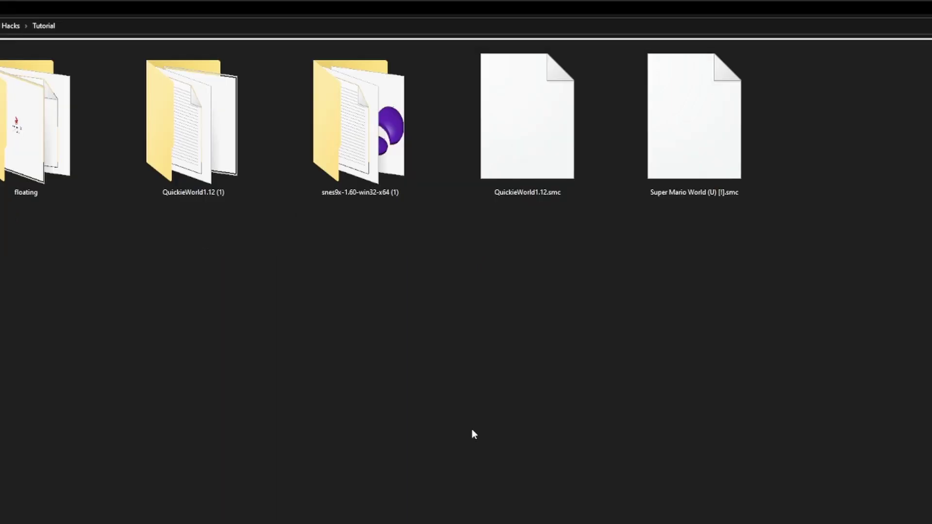
Launch snes9x-x64 from the snes9x-1.60-win32-x64 (1) folder and maximize its window.
double_click(391, 174)
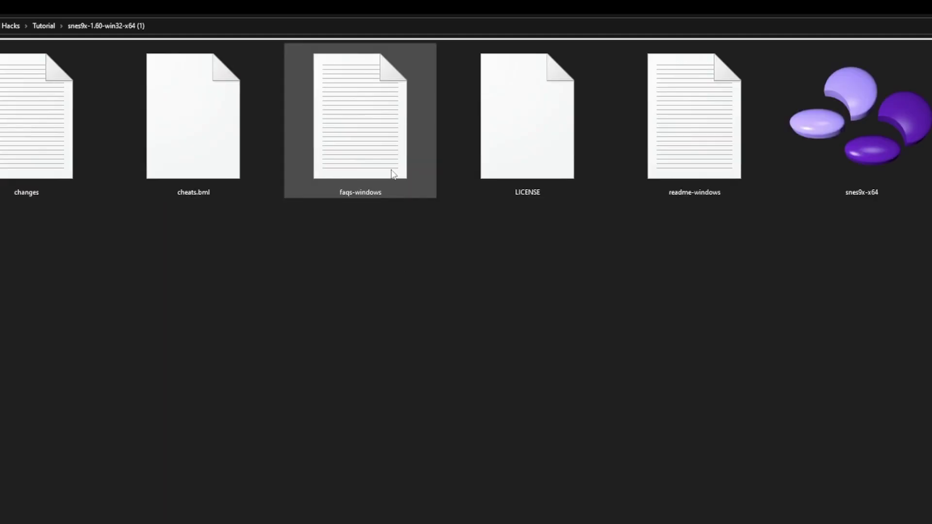
double_click(858, 136)
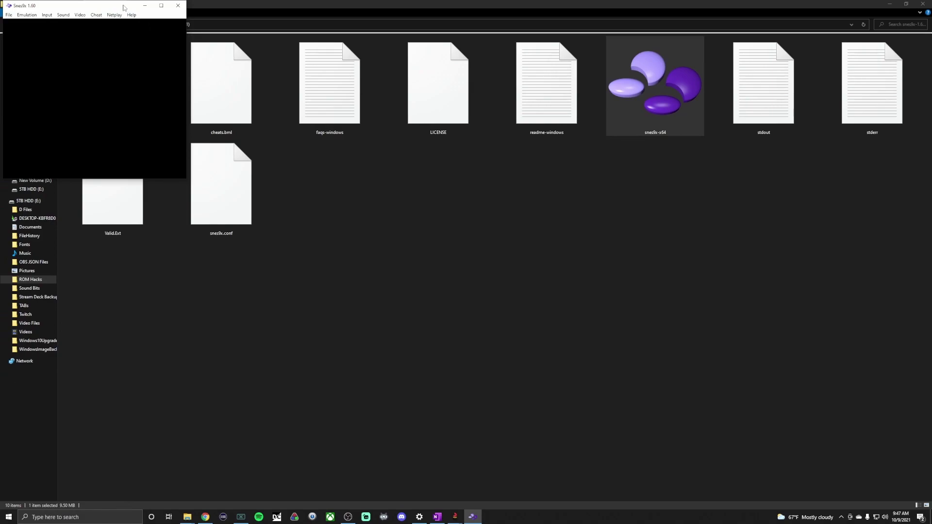
drag(404, 81, 418, 81)
click(454, 81)
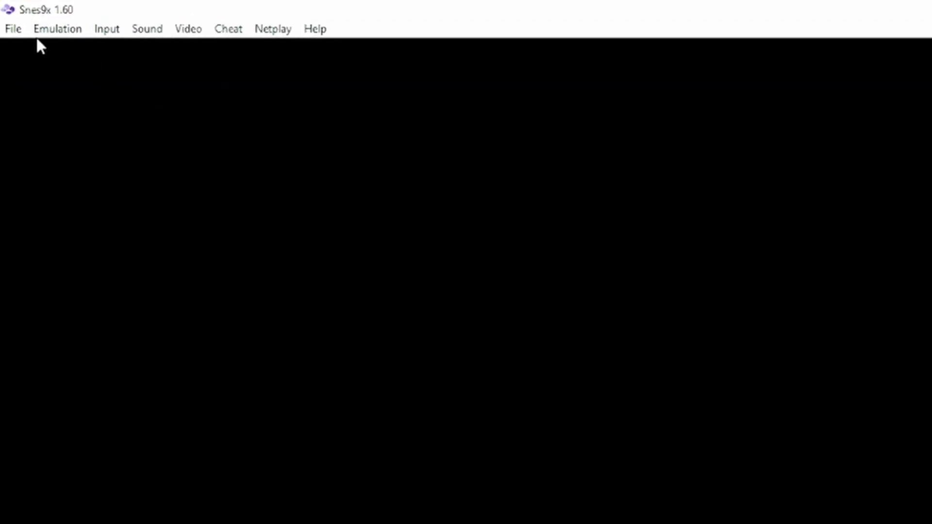
Load QuickieWorld1.12.smc from ROM Hacks > Tutorial via File > Load Game.
click(15, 29)
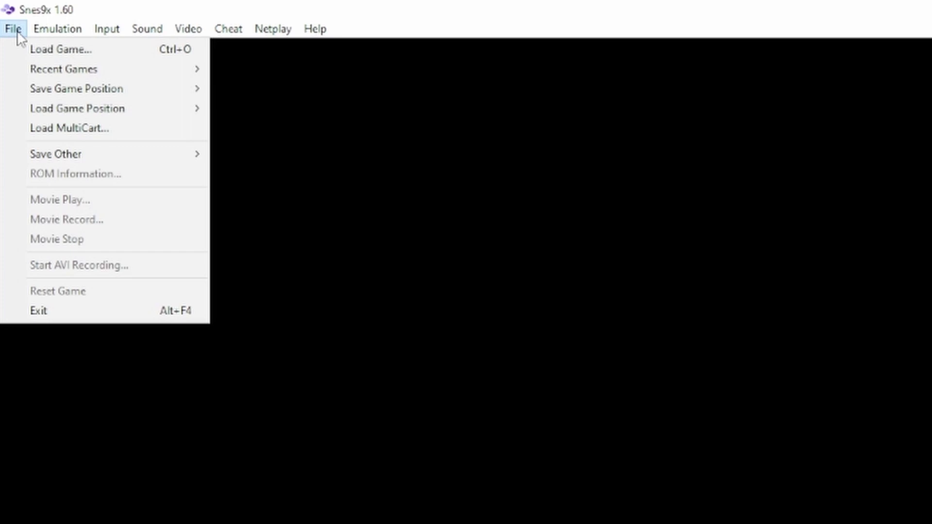
click(21, 49)
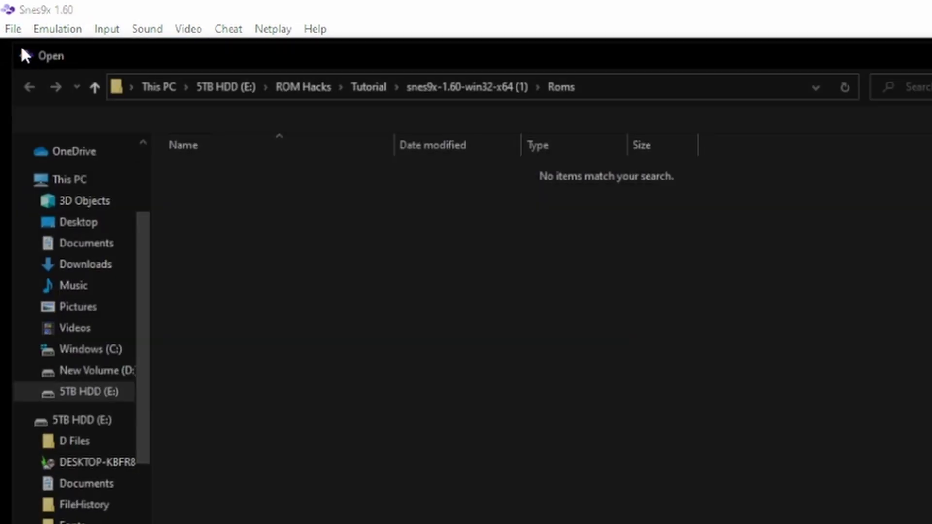
scroll(96, 486, down, 3)
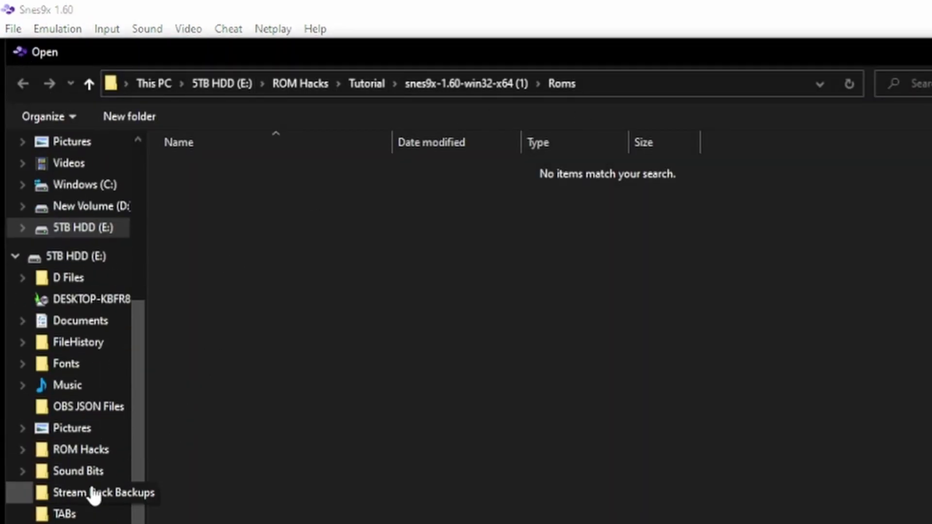
scroll(68, 385, down, 1)
click(68, 385)
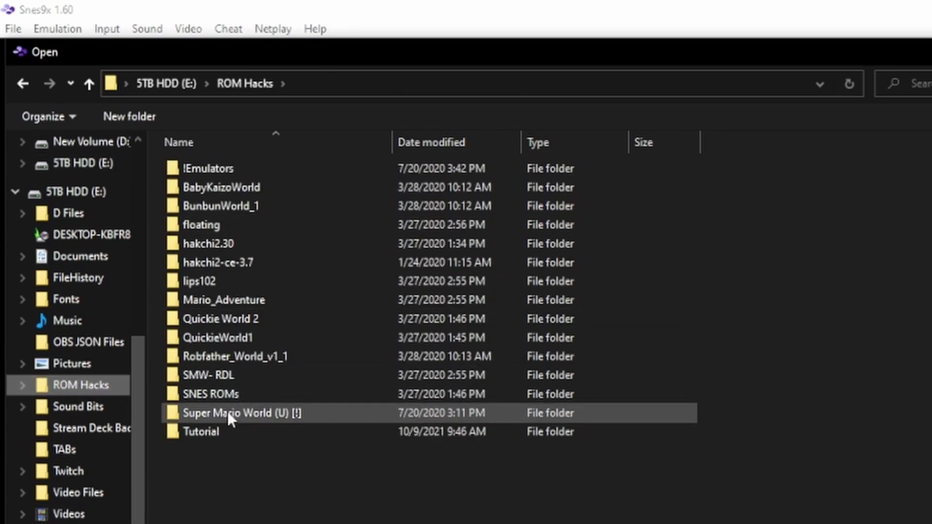
double_click(208, 432)
click(271, 225)
double_click(270, 225)
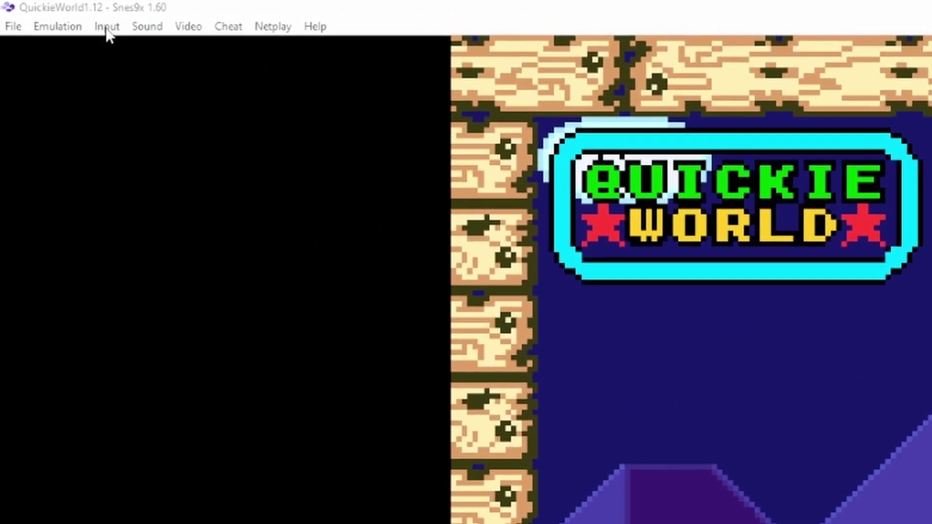
Open Snes9x's Input Configuration for the Joypad #1 buttons and move the dialog to the top of the screen.
click(106, 27)
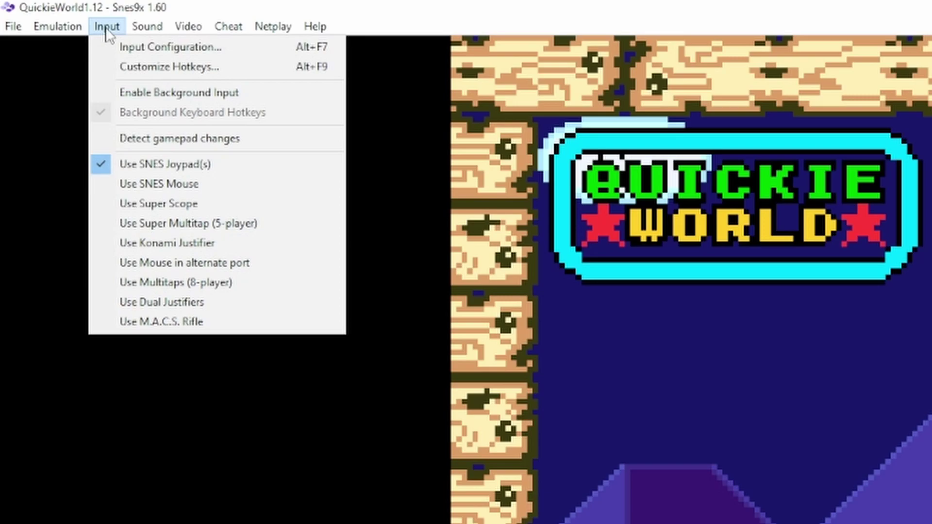
click(138, 45)
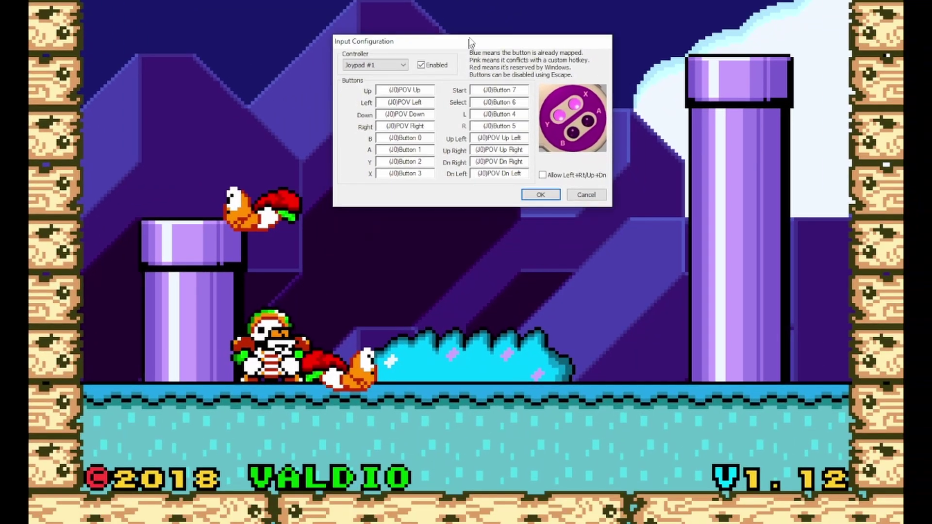
drag(470, 43, 474, 0)
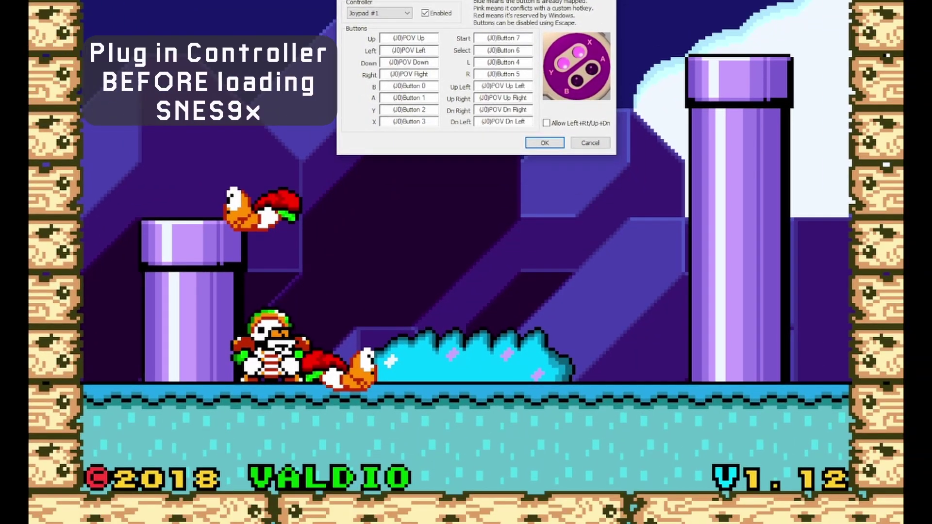